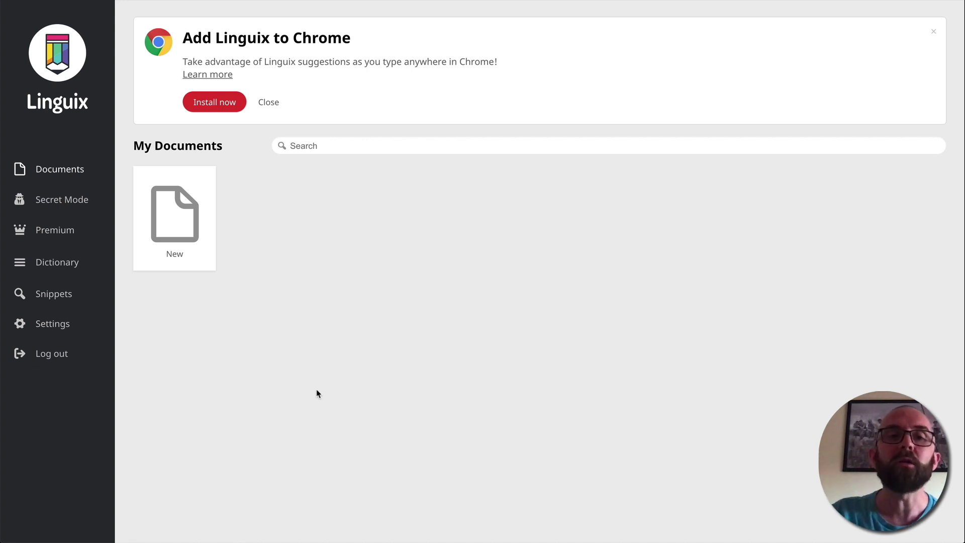
- Start a new blank document and paste the autoresponder article into it
click(197, 214)
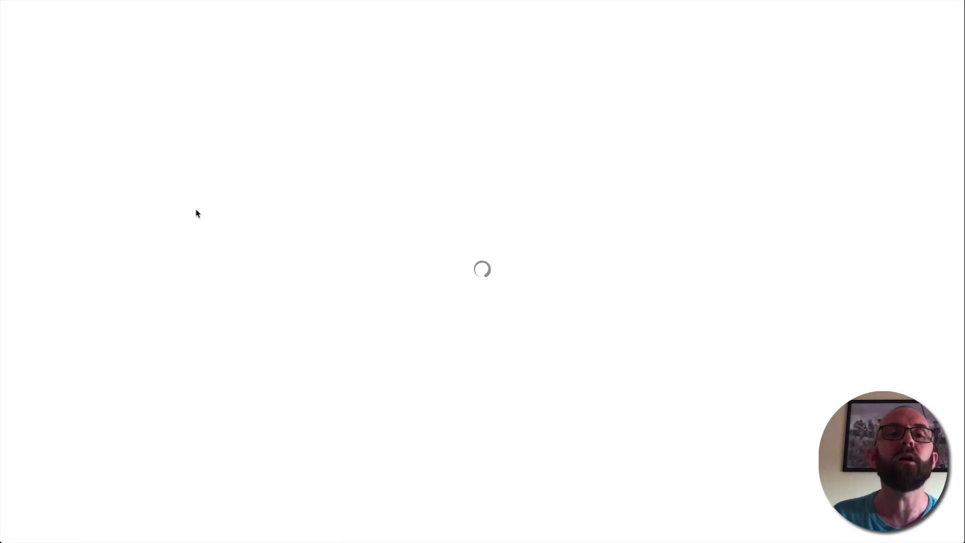
key(super+v)
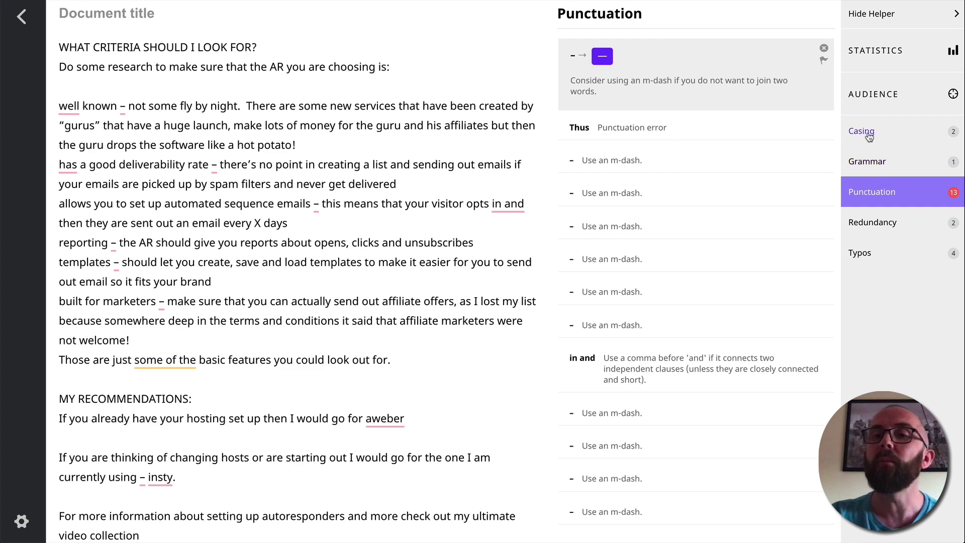
- Hide the suggestions panel and show the grammar warning on 'they money'
click(913, 25)
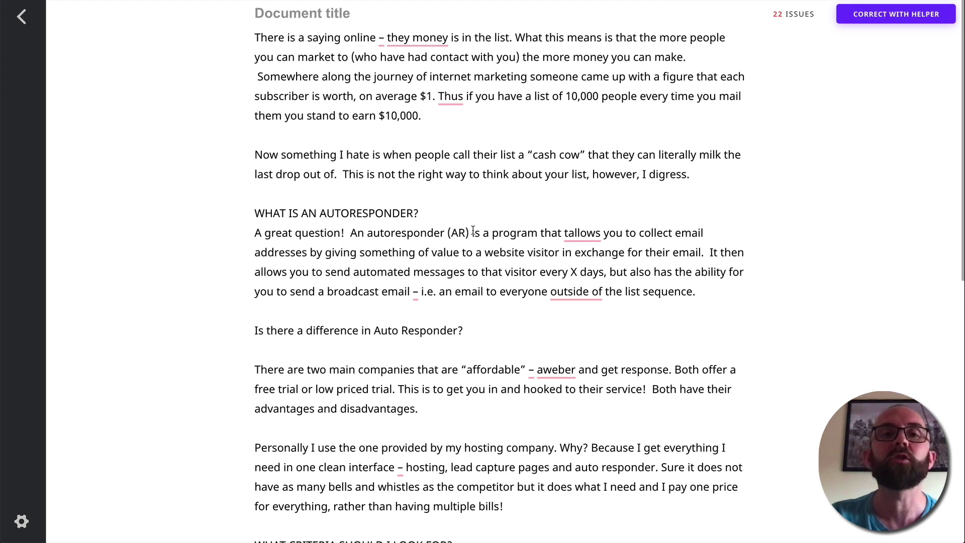
click(400, 37)
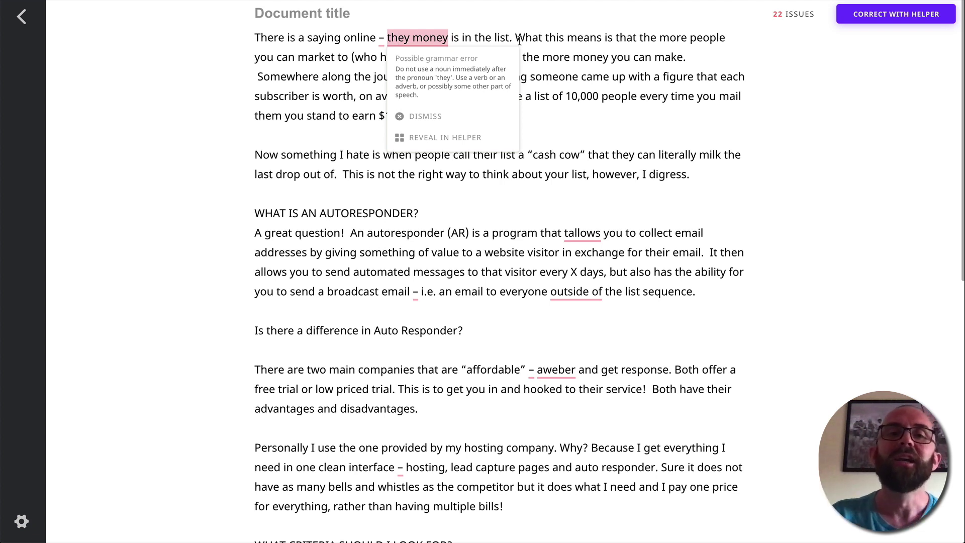
- Reopen the suggestions panel, change 'they money' to 'the money', and em-dash after 'online'
click(890, 15)
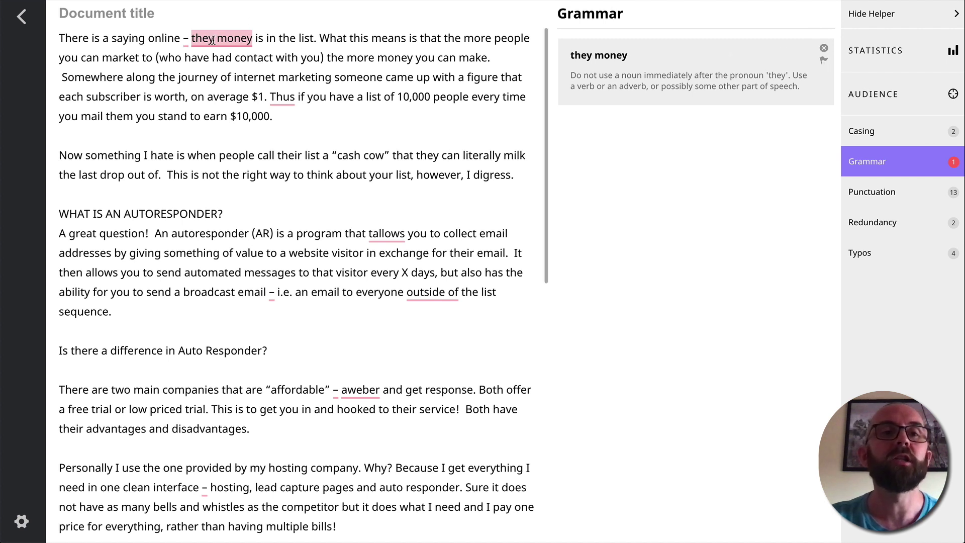
key(BackSpace)
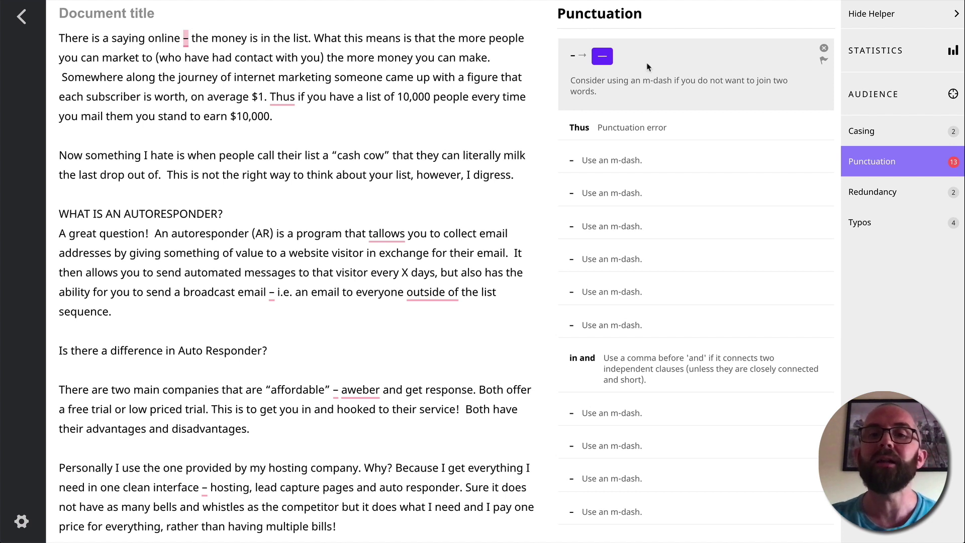
click(607, 59)
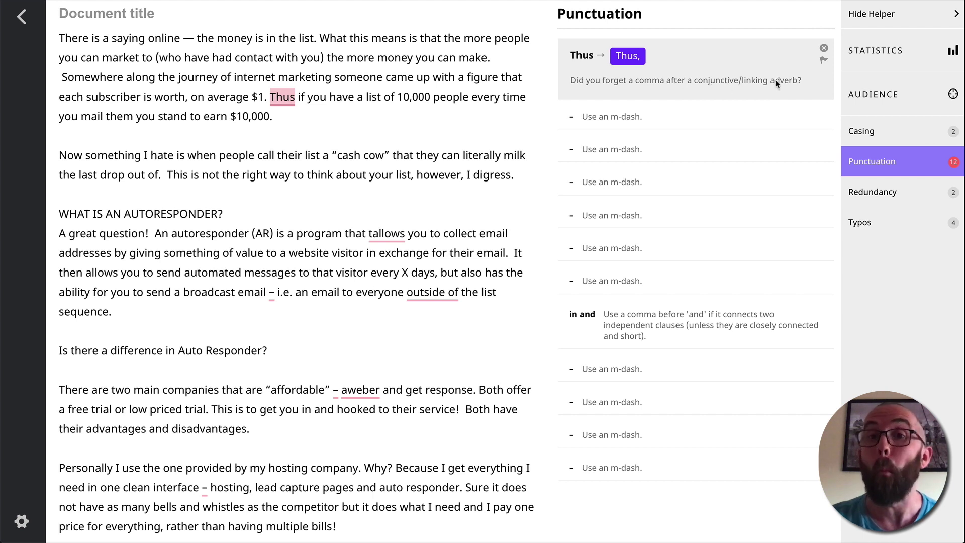
- Add a comma after 'Thus', an em-dash after 'broadcast email', and correct 'tallows' to 'allows'
click(634, 58)
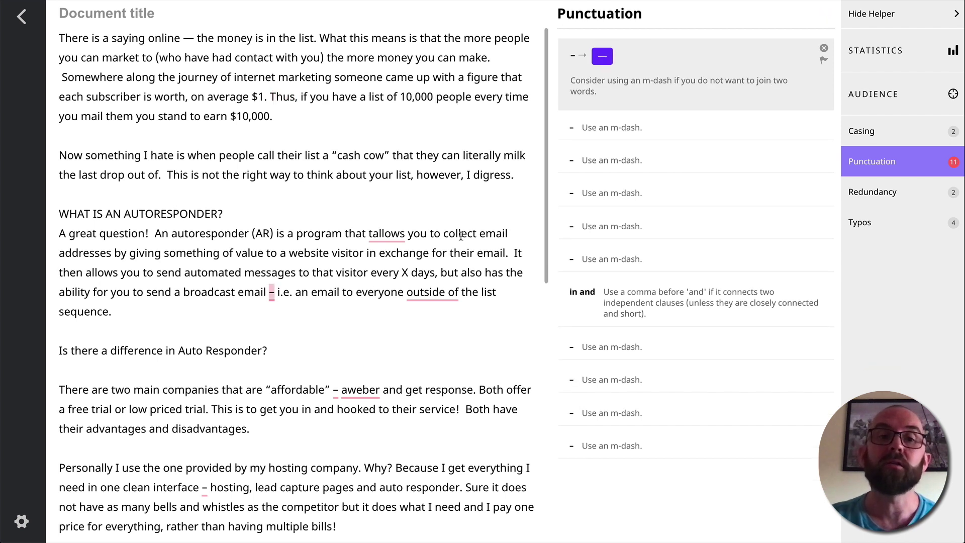
click(602, 57)
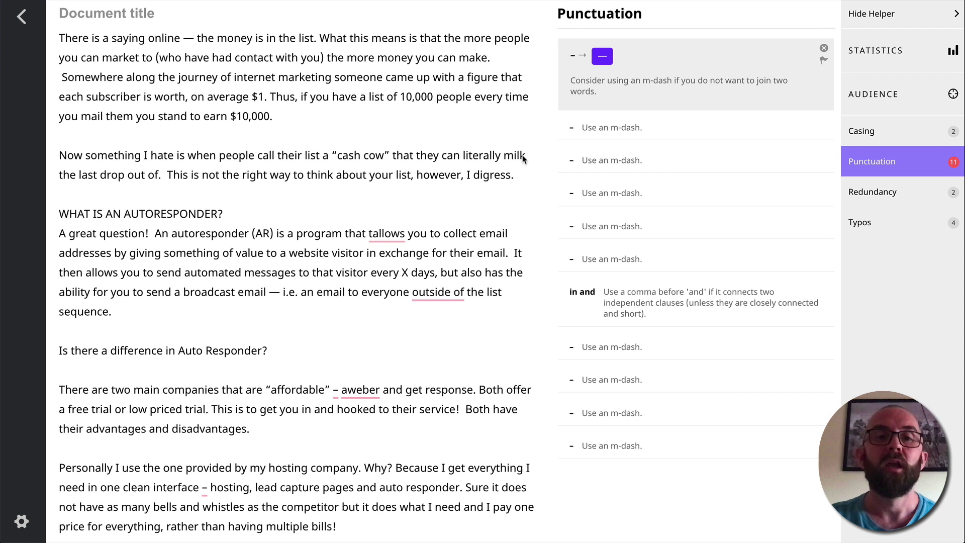
click(383, 234)
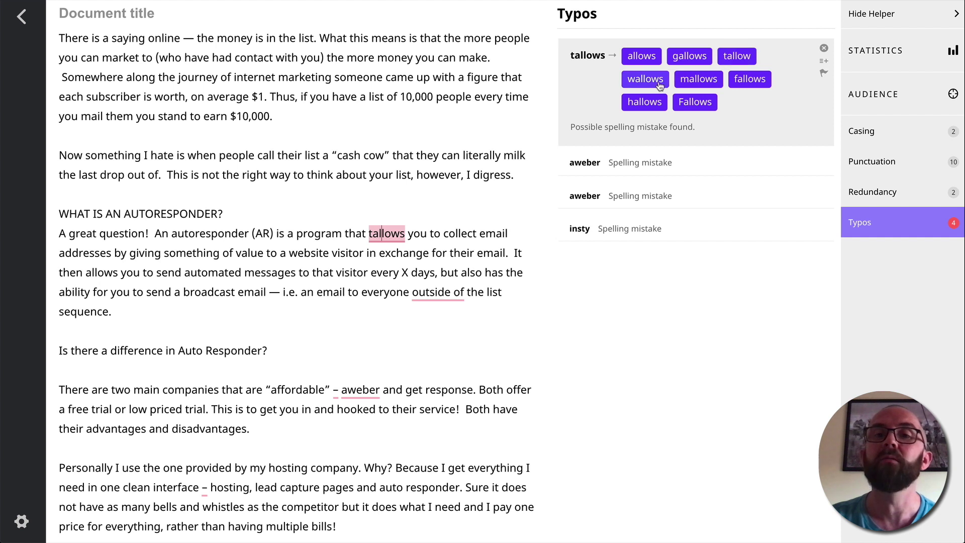
click(655, 57)
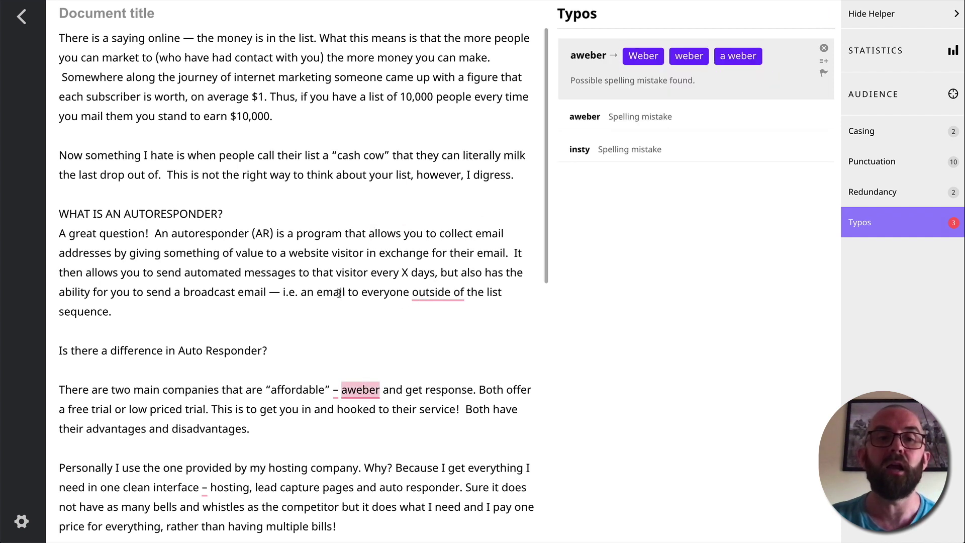
- Shorten the redundant 'outside of' to 'outside'
click(433, 292)
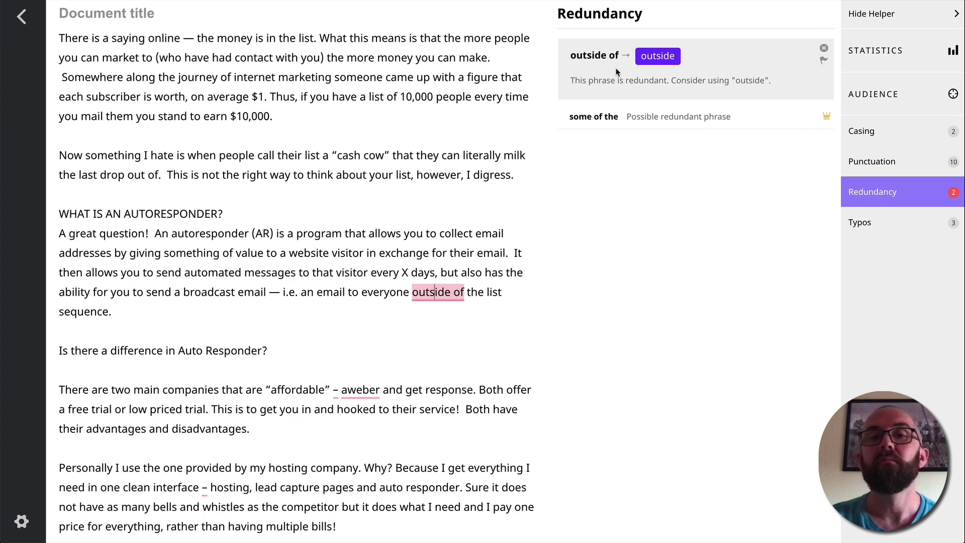
click(655, 58)
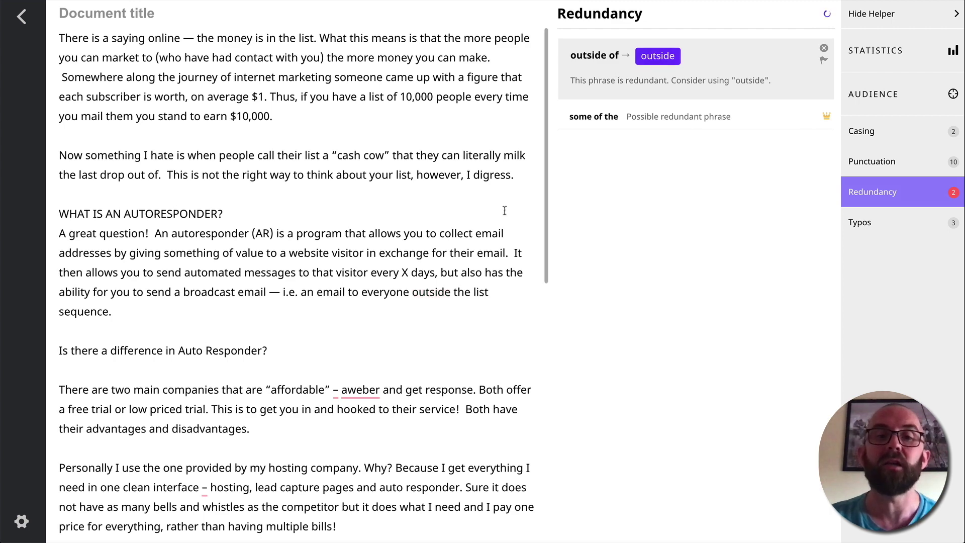
scroll(333, 324, down, 3)
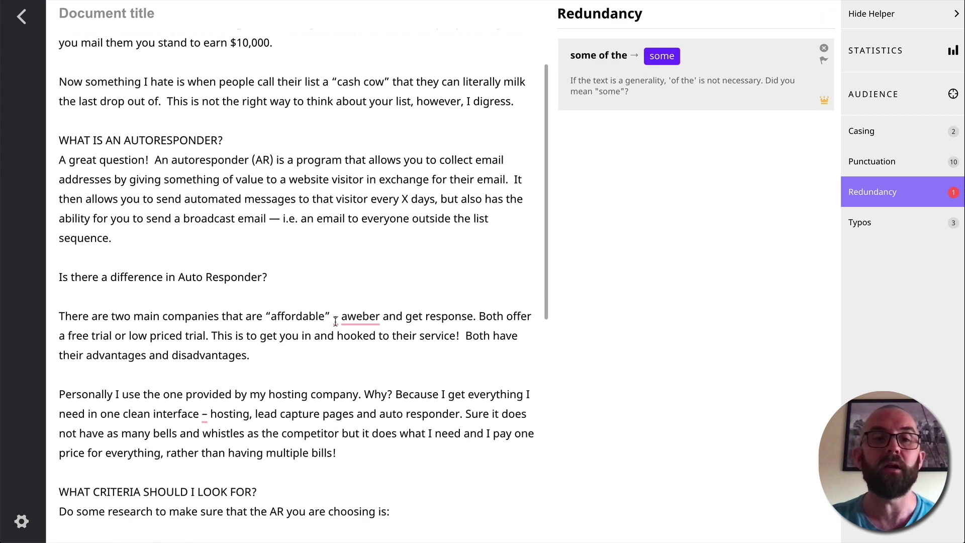
- Add 'aweber' to the personal dictionary
click(362, 316)
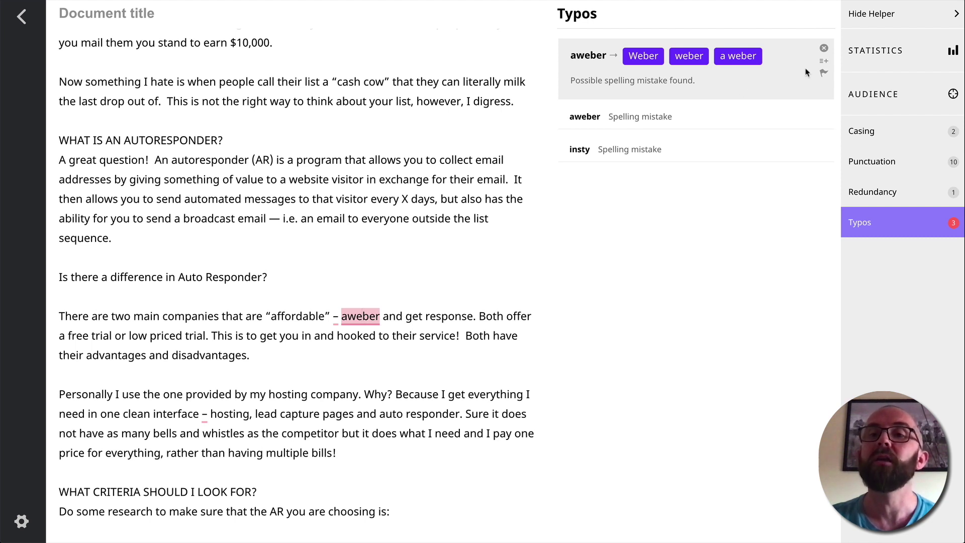
click(824, 62)
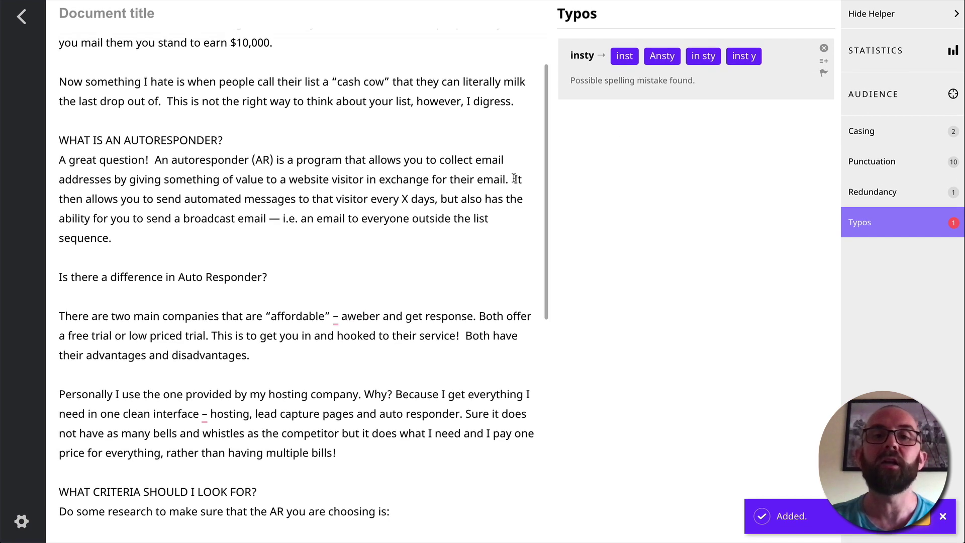
scroll(513, 178, down, 5)
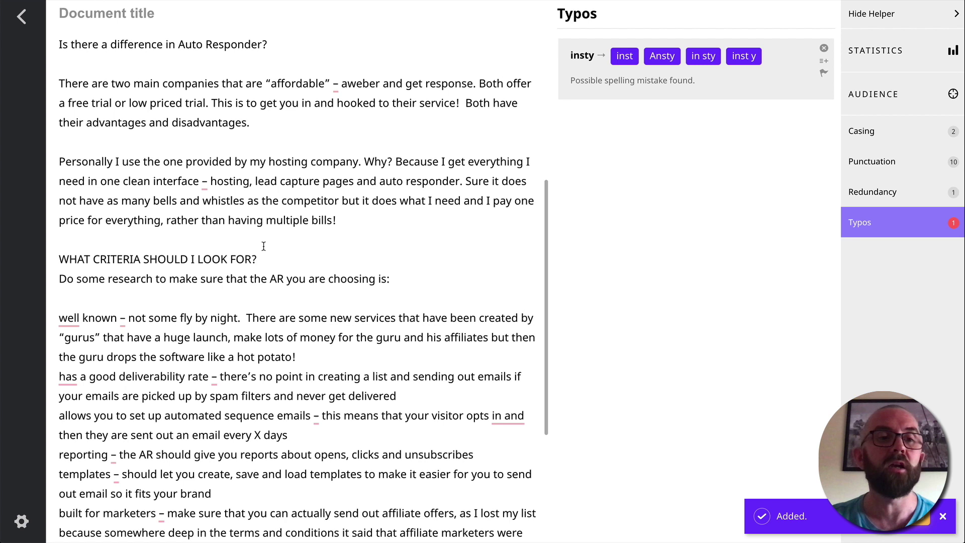
- Capitalise 'Well known' and 'Has a good deliverability rate' at their sentence starts
click(77, 319)
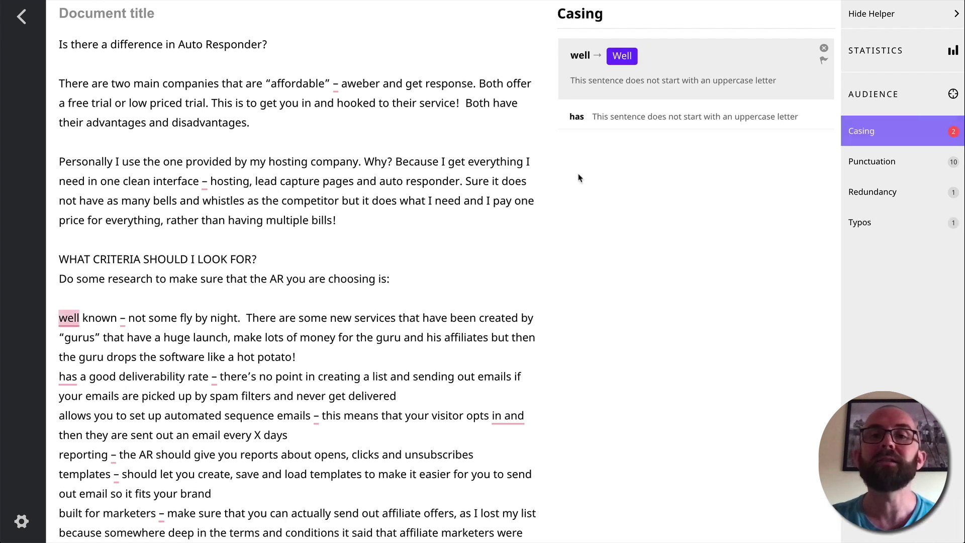
click(623, 57)
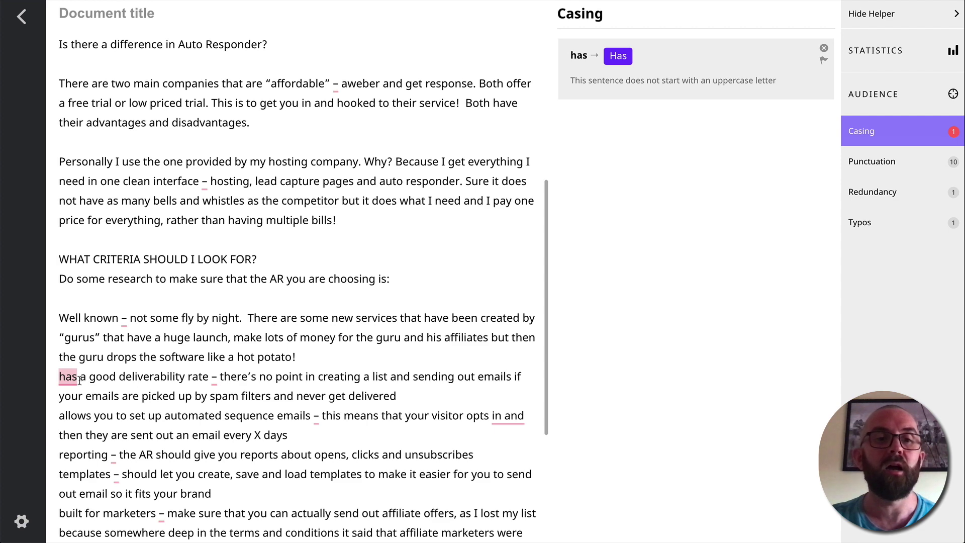
click(618, 56)
scroll(264, 455, down, 2)
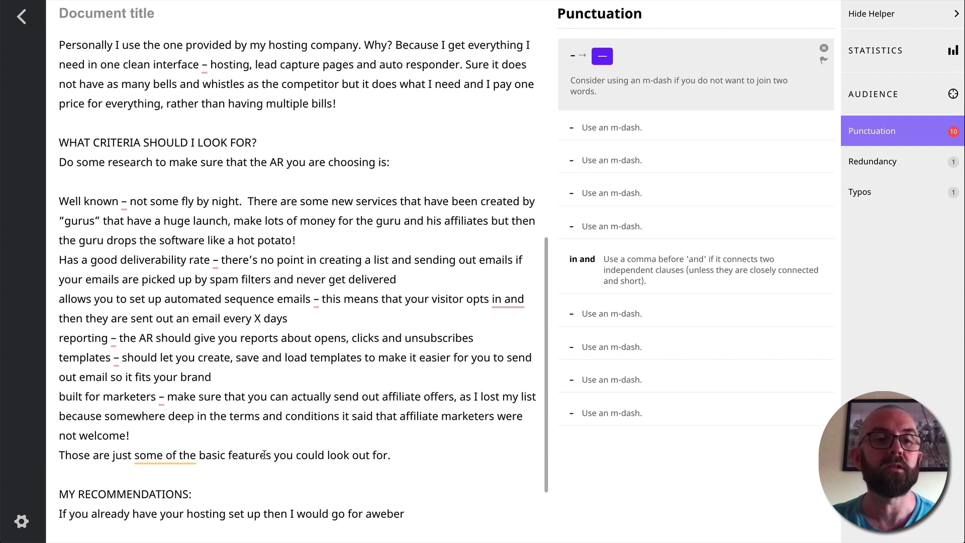
- Shorten the redundant 'some of the' to 'some'
click(146, 454)
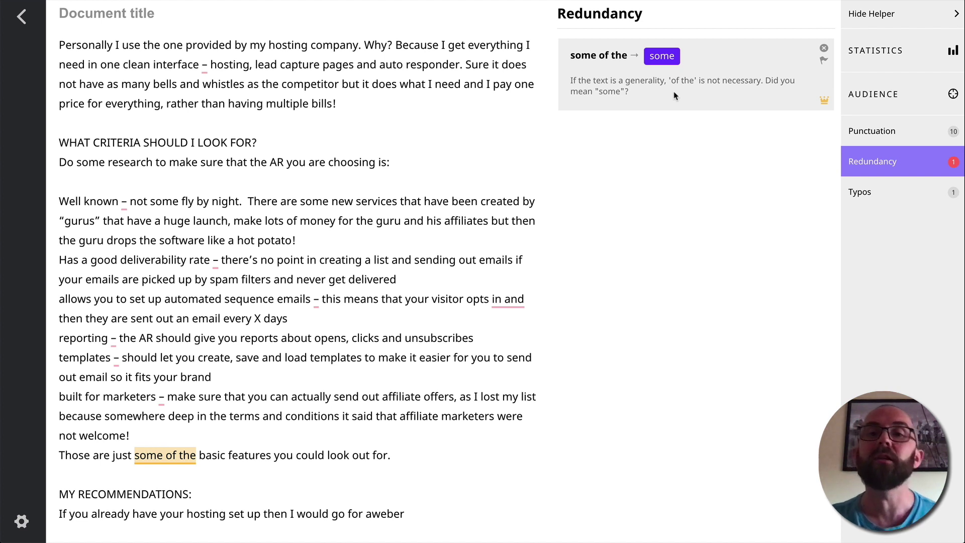
click(665, 58)
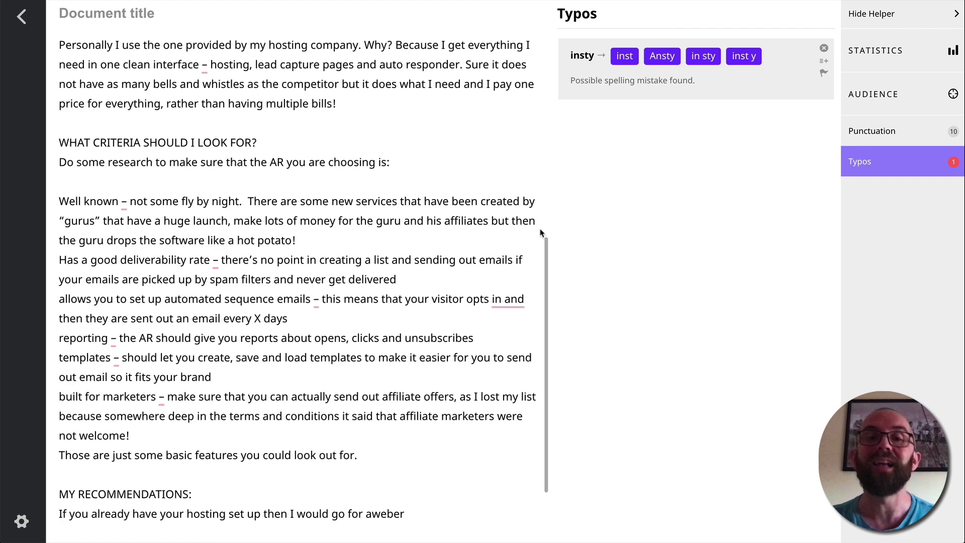
scroll(541, 235, down, 1)
scroll(418, 334, down, 1)
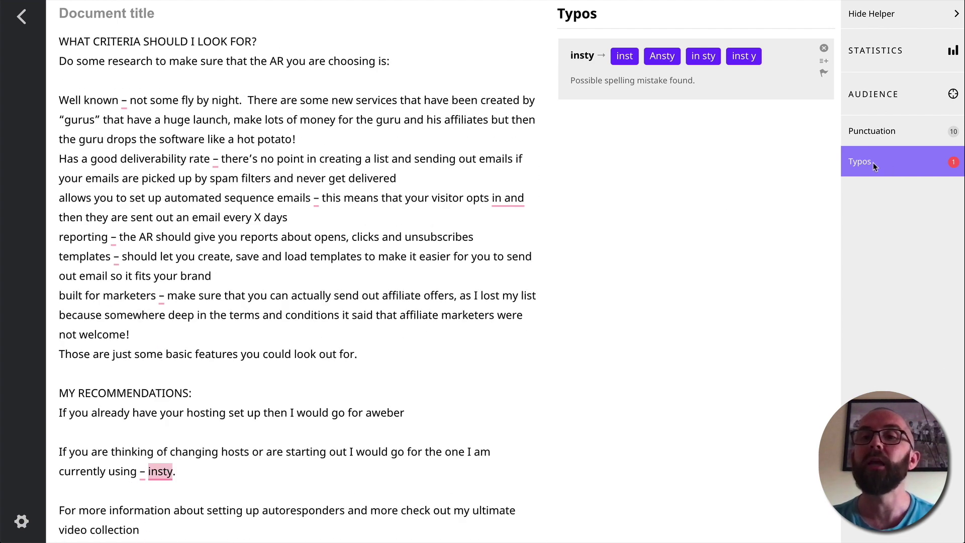
- From the Punctuation list, add the comma so it reads 'opts in, and then'
click(885, 132)
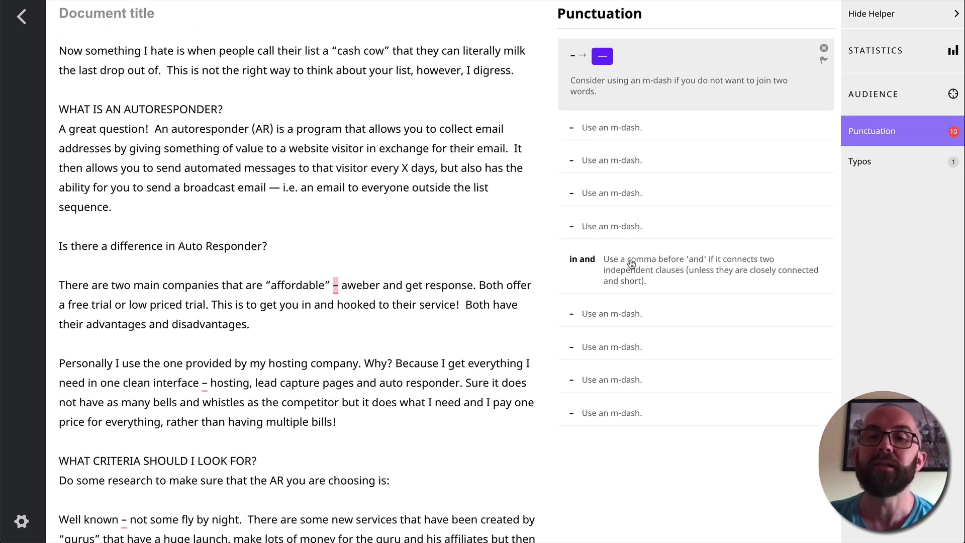
click(669, 273)
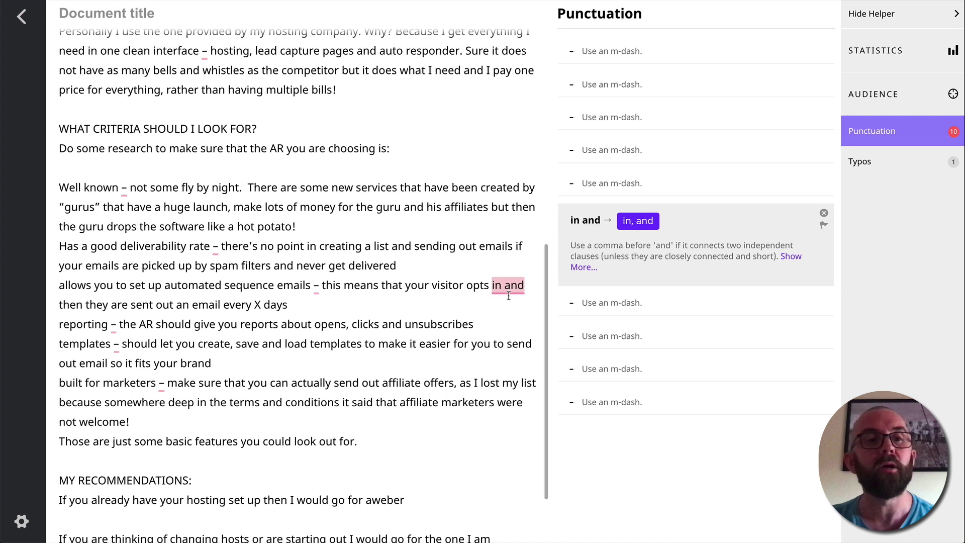
click(638, 221)
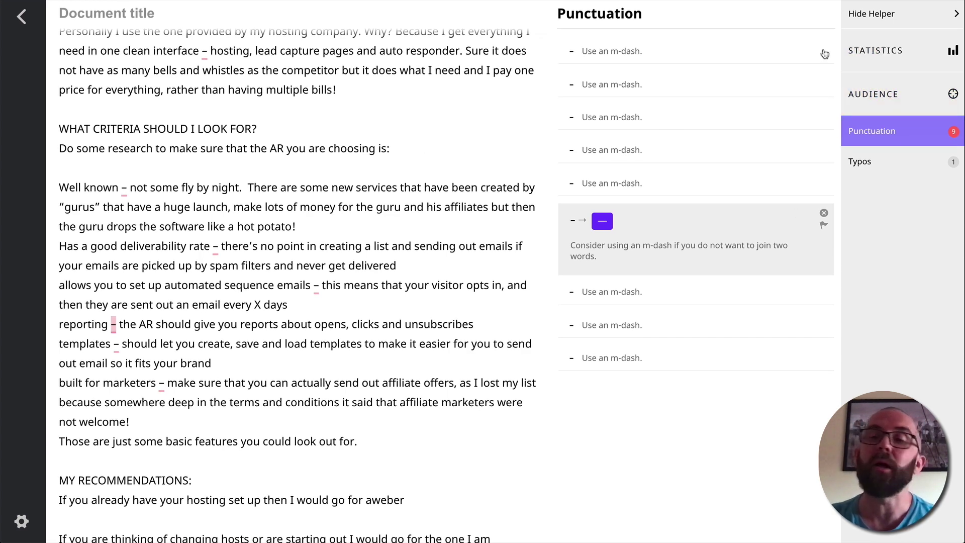
click(867, 43)
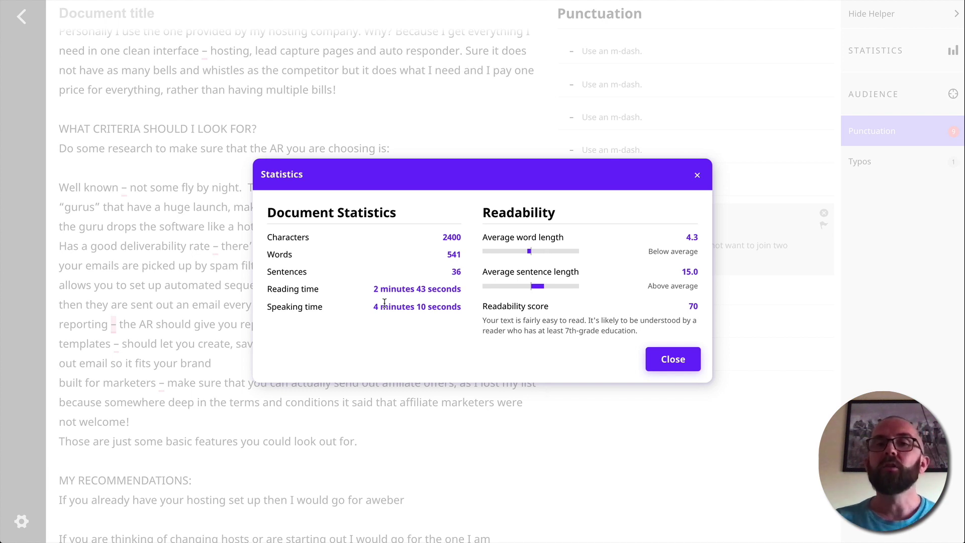
click(686, 360)
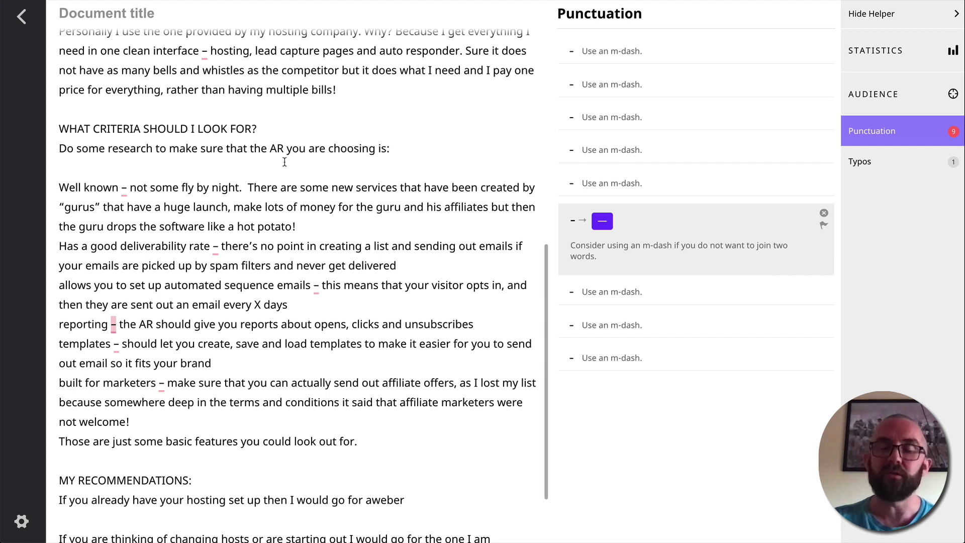
- Leave the editor and return to the My Documents list
click(24, 18)
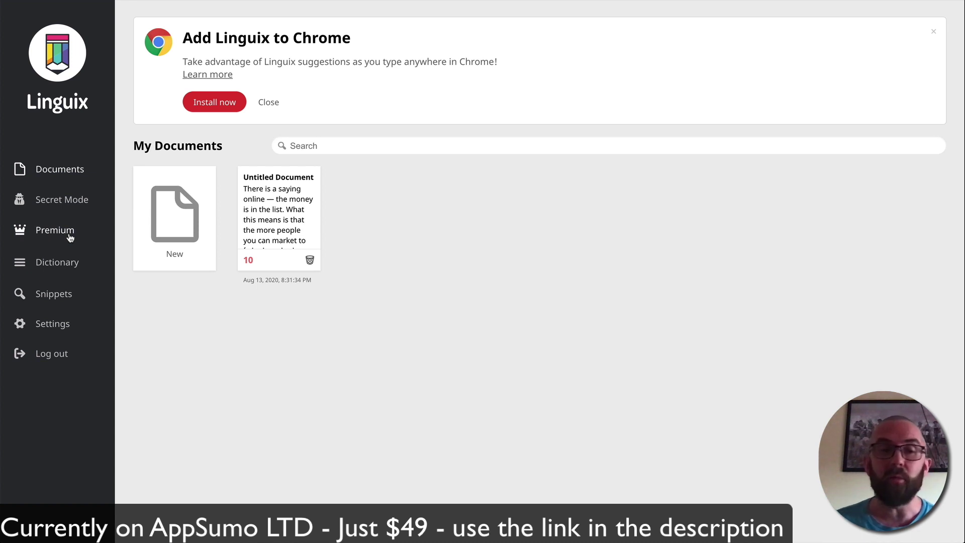
- Browse the personal dictionary and Snippets Library, then view My Snippets with 'Scheduling a Call at Work'
click(64, 263)
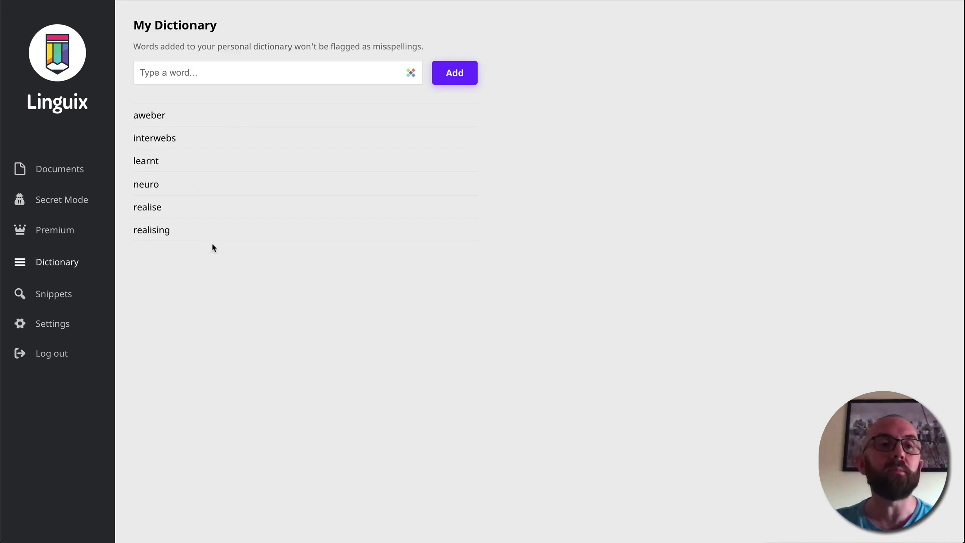
click(62, 298)
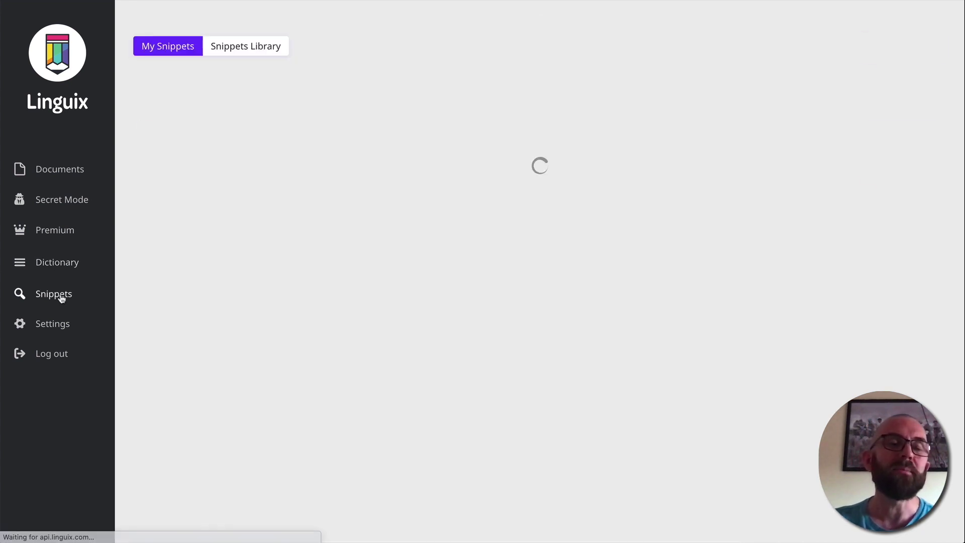
click(252, 50)
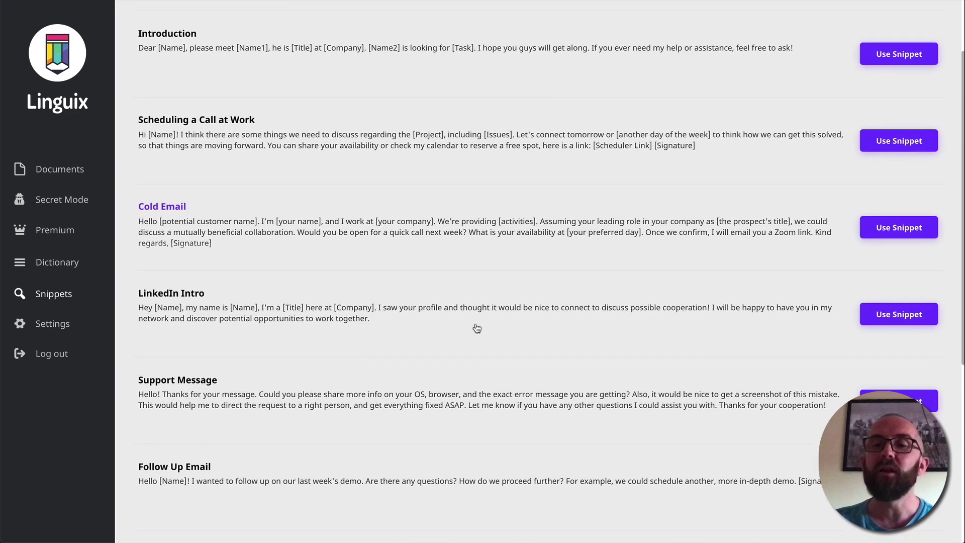
scroll(477, 328, down, 5)
scroll(476, 328, up, 2)
scroll(477, 327, up, 6)
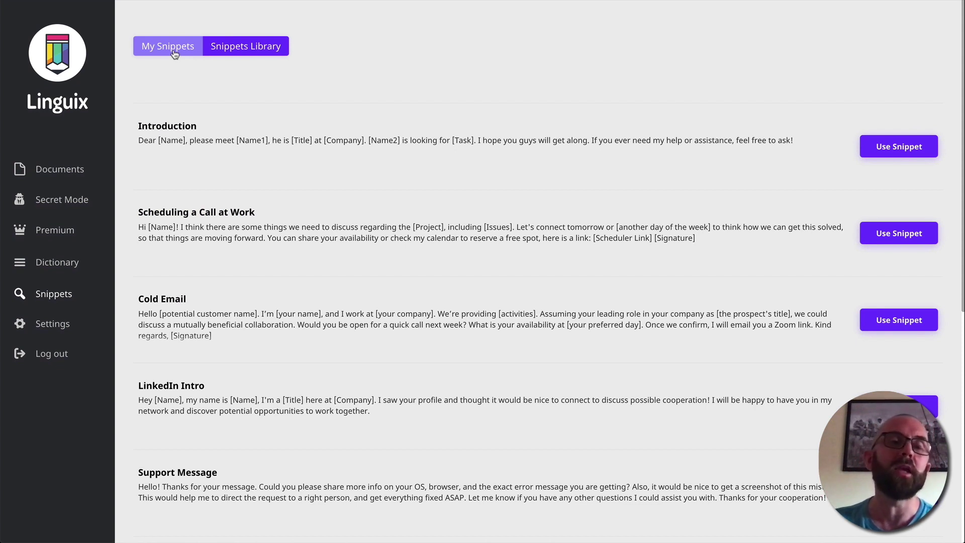
click(174, 50)
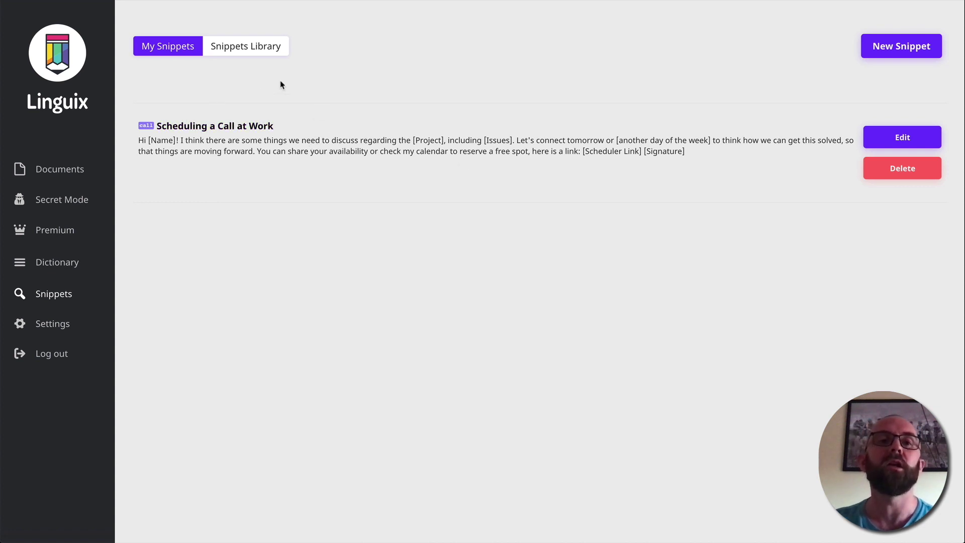
- Copy the library's Cold Email snippet to My Snippets with shortcut 'cc' and save it
click(255, 53)
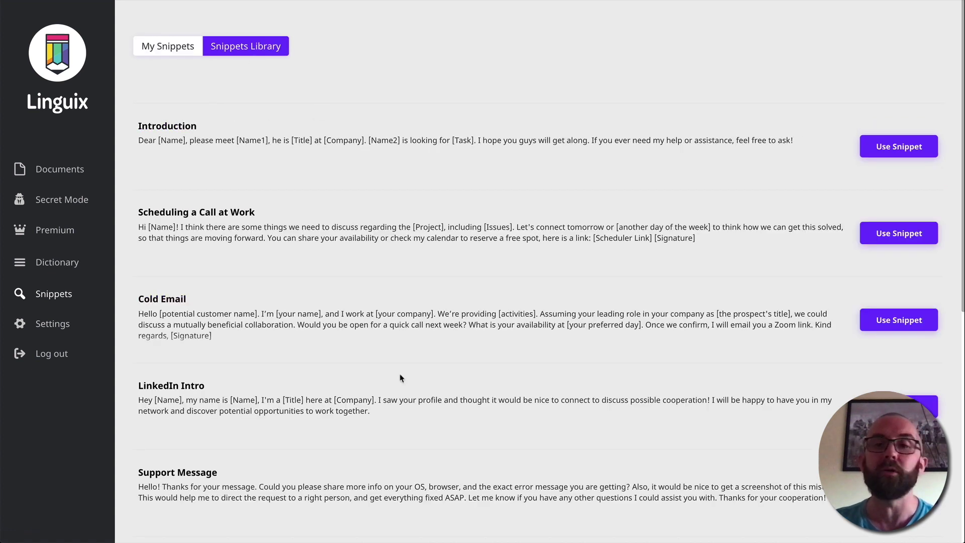
click(898, 318)
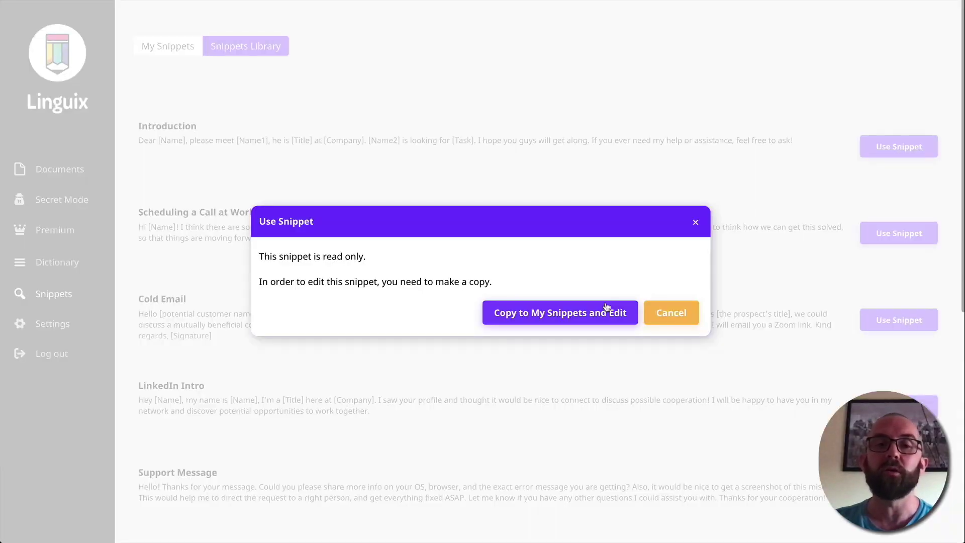
click(588, 323)
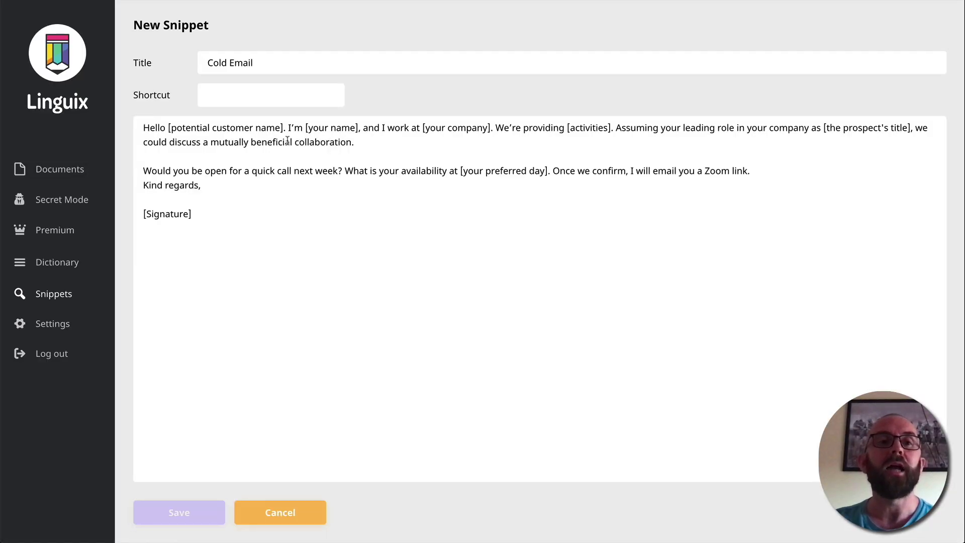
click(240, 94)
text(cc)
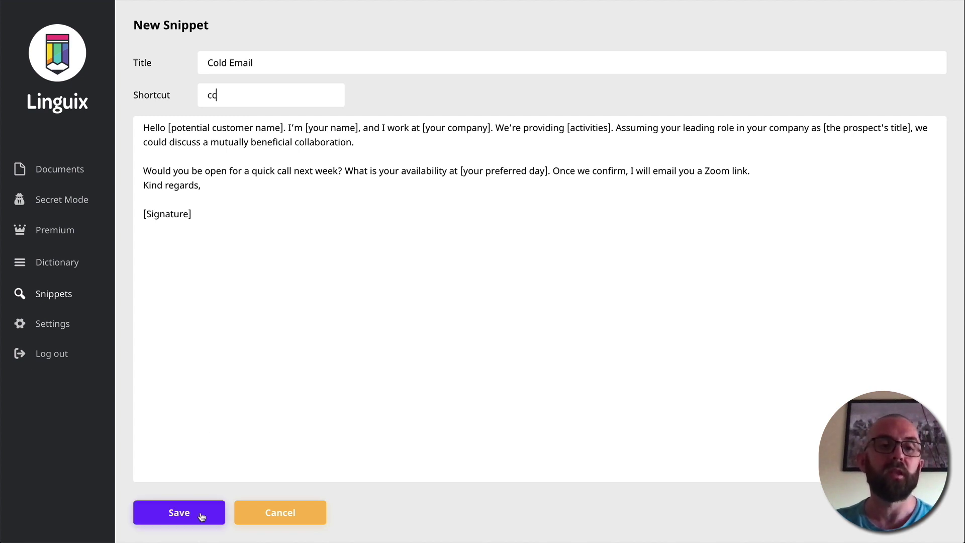
click(194, 513)
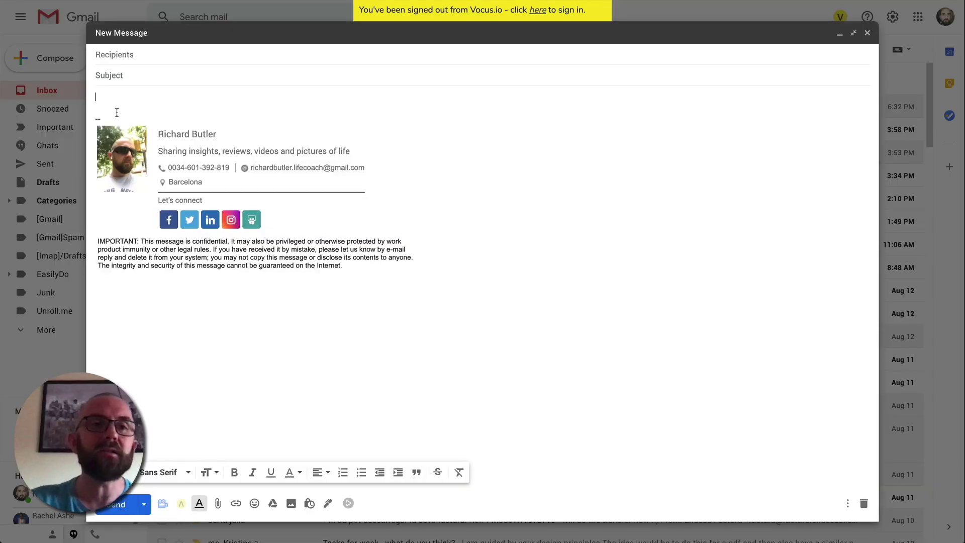
- Insert the Cold Email snippet into the Gmail draft using the 'cc' shortcut
text(cc)
mouse_move(860, 453)
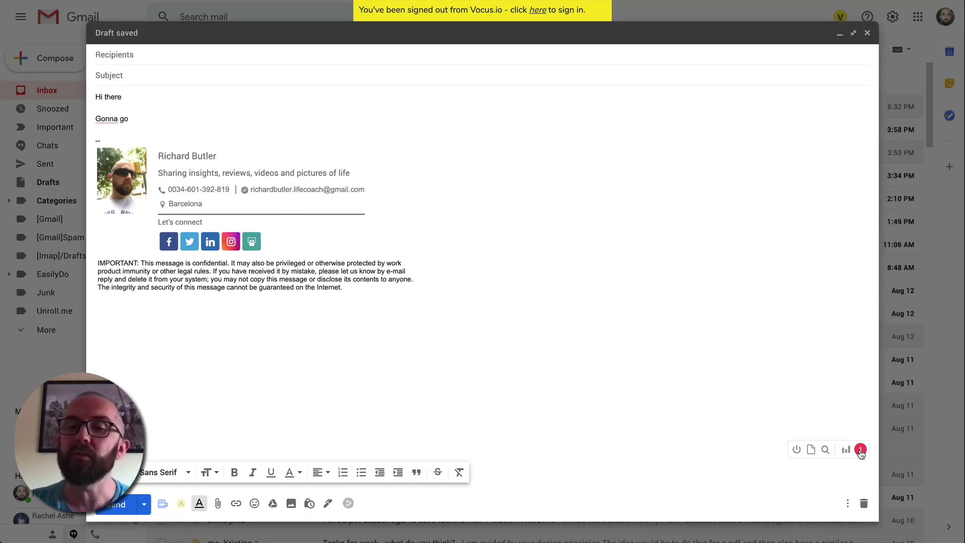
click(226, 136)
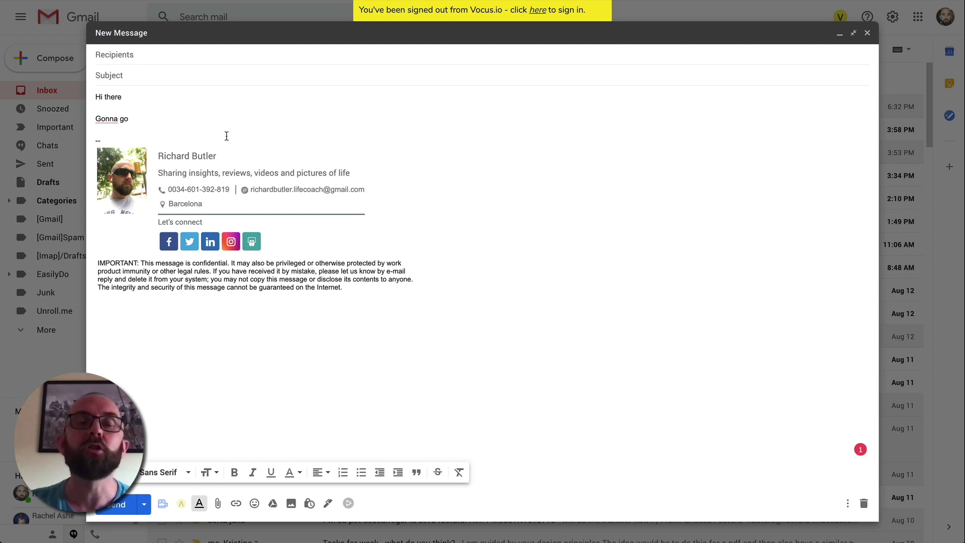
- Replace 'Gonna' with 'Going to' and display the Linguix statistics and readability score
mouse_move(102, 121)
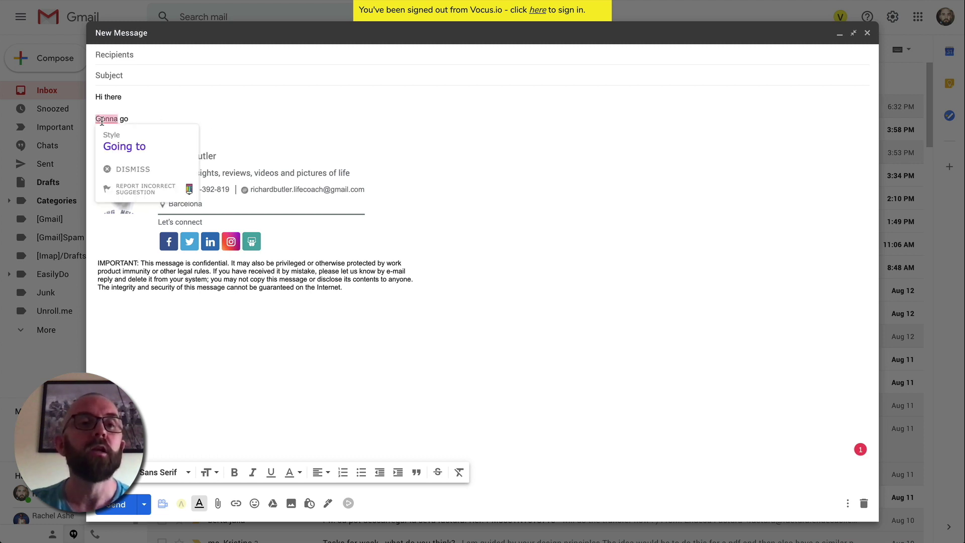
click(117, 146)
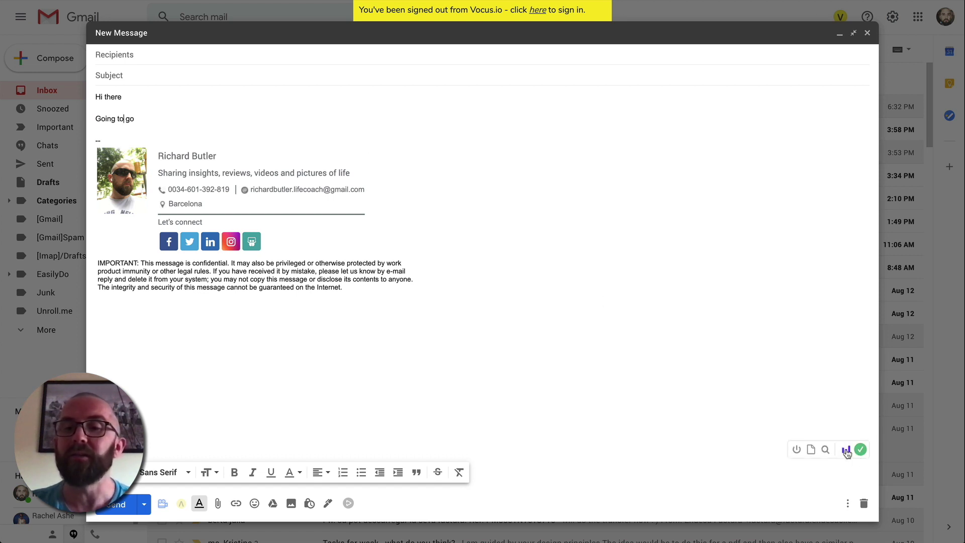
click(846, 450)
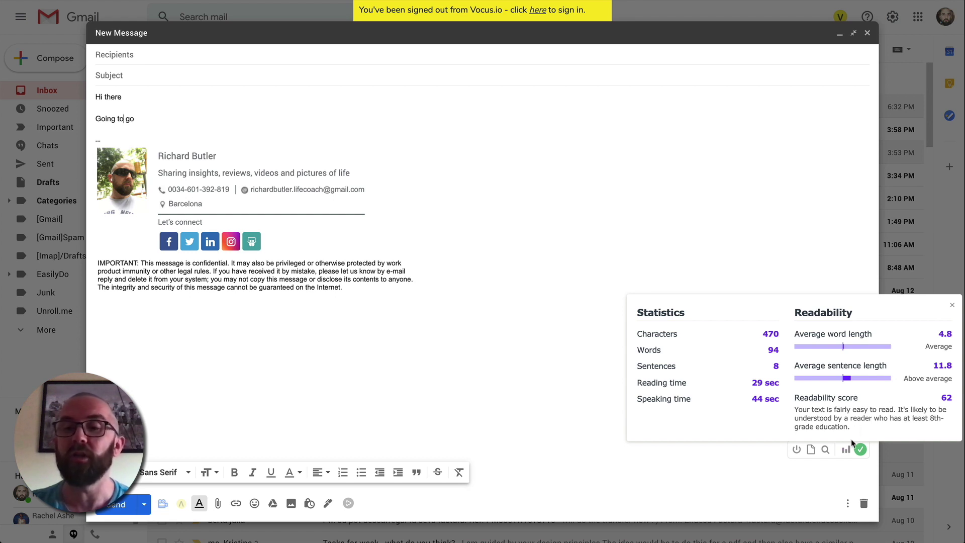
- Insert the Scheduling a Call at Work snippet into the Gmail draft and send it to Linguix
click(828, 450)
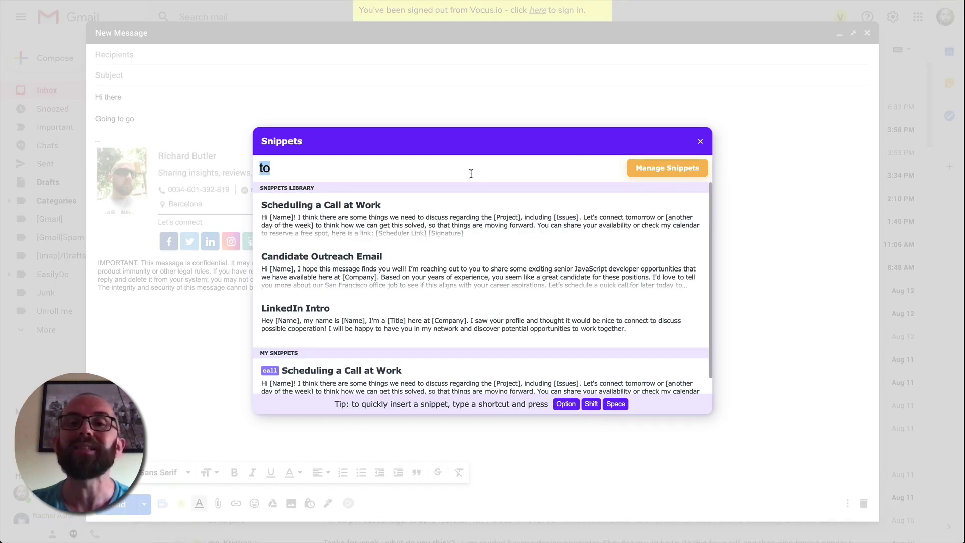
click(405, 217)
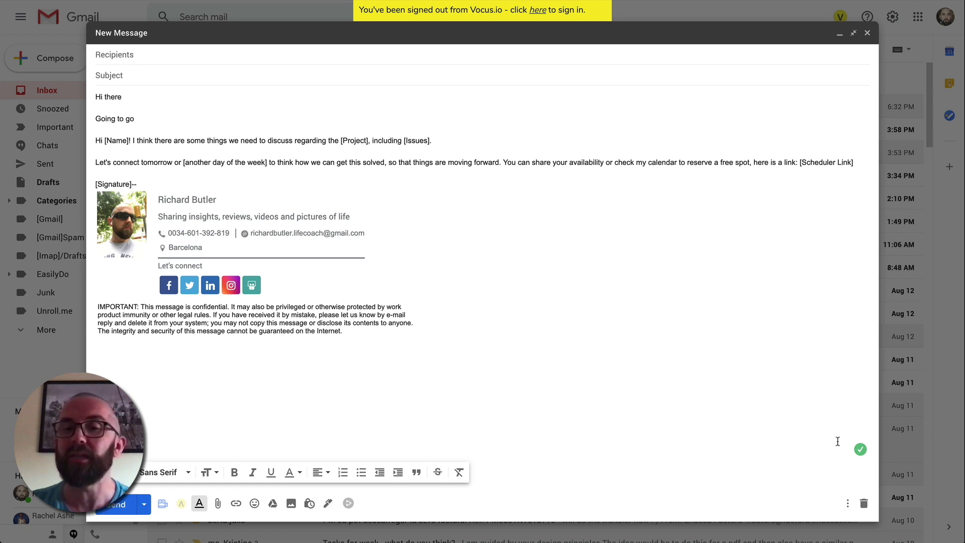
mouse_move(827, 455)
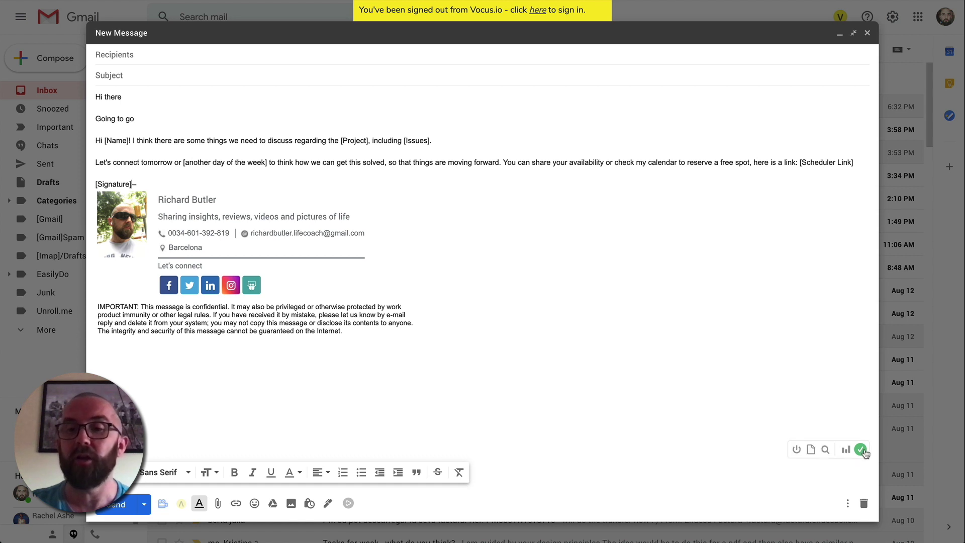
click(813, 449)
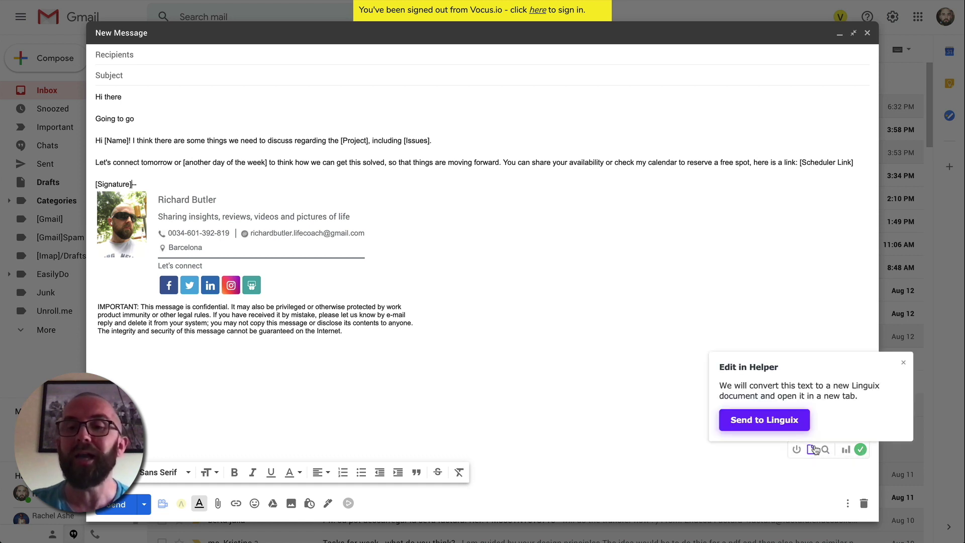
click(796, 420)
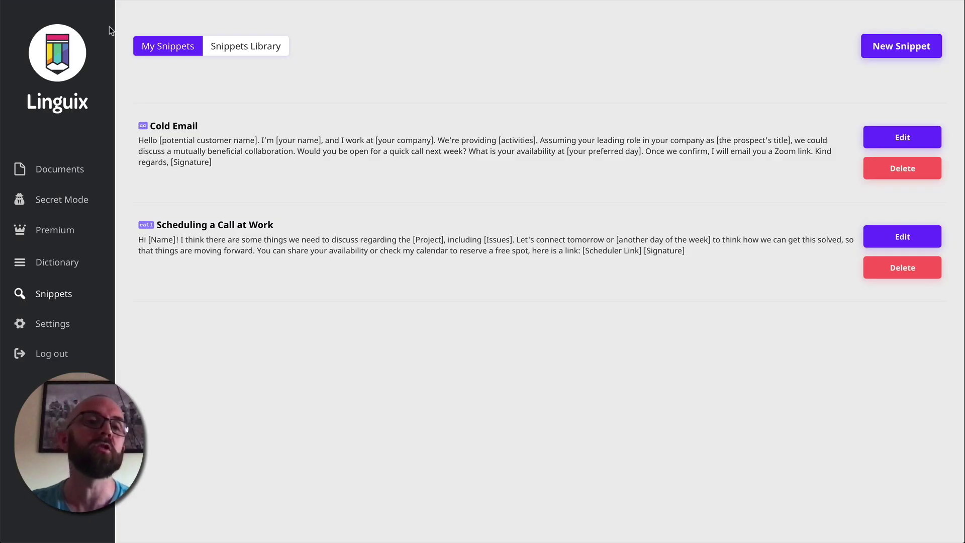
- From the dashboard, browse the Templates library and open the Personal category
click(65, 50)
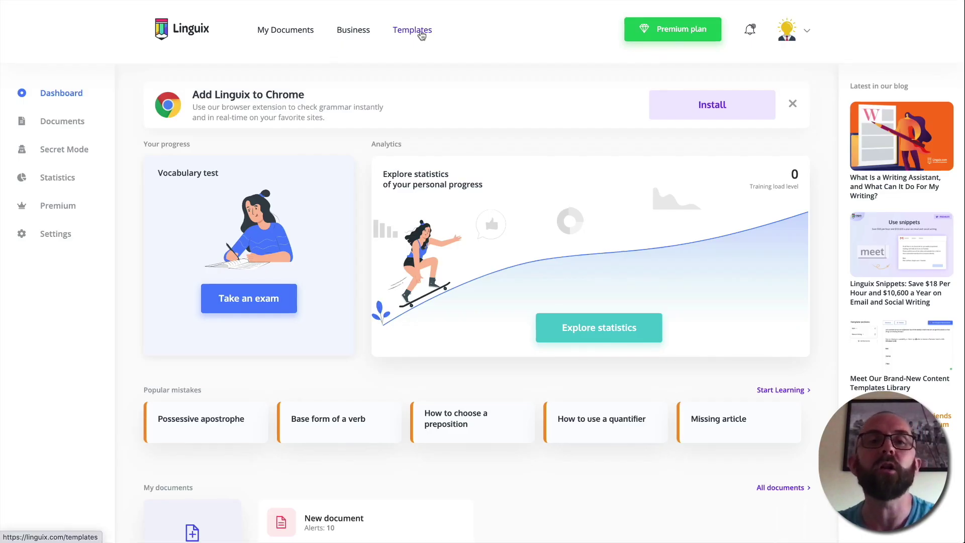
click(421, 36)
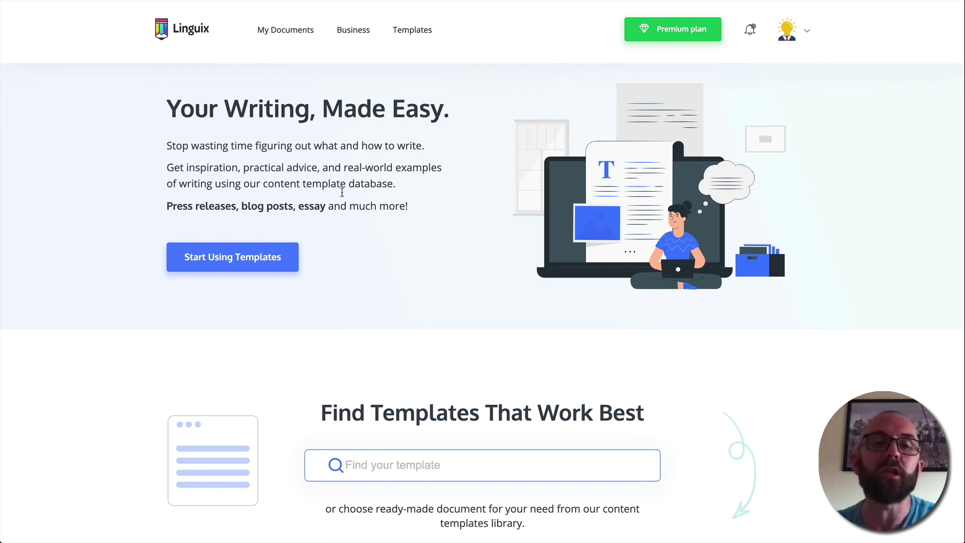
scroll(360, 218, down, 3)
scroll(360, 218, down, 10)
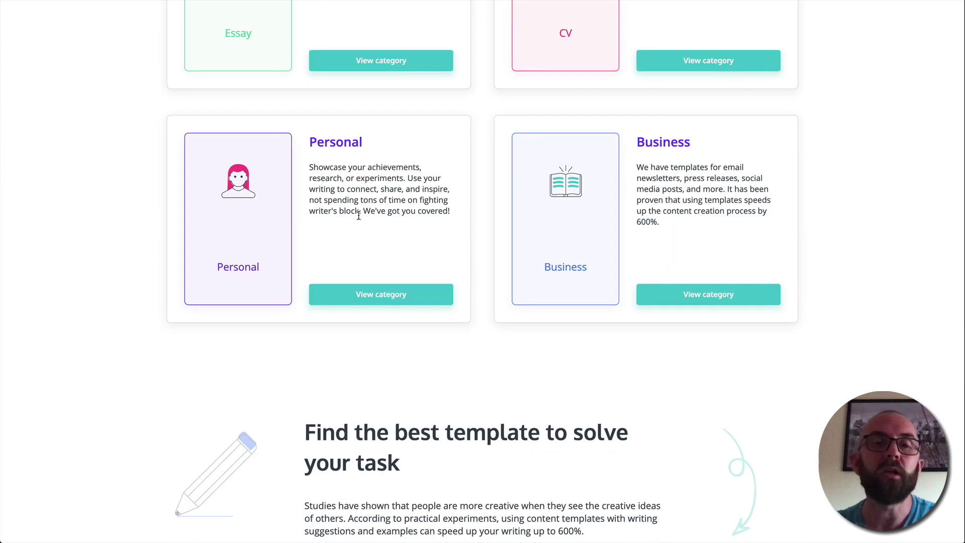
click(380, 296)
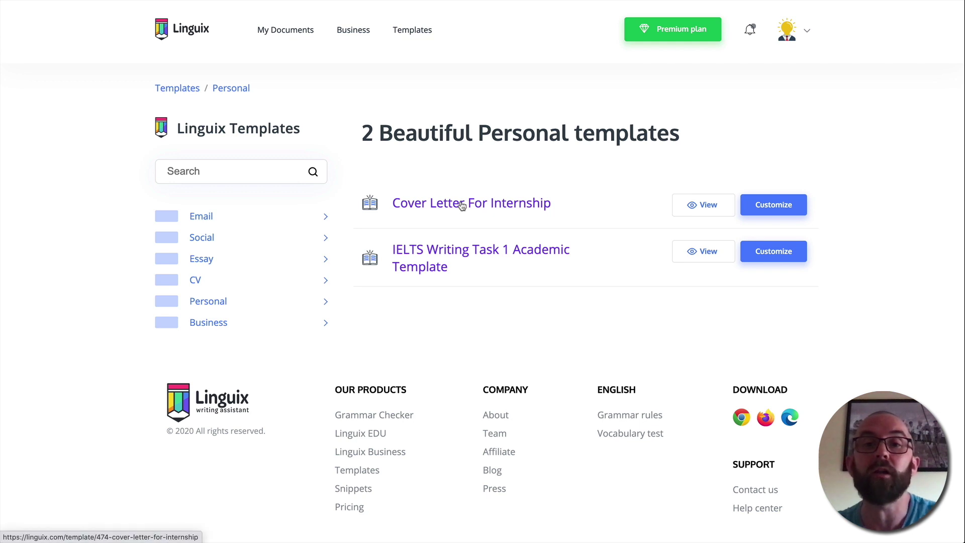
- Customise Cover Letter For Internship, view its second body section, then save and download it as .doc
click(773, 212)
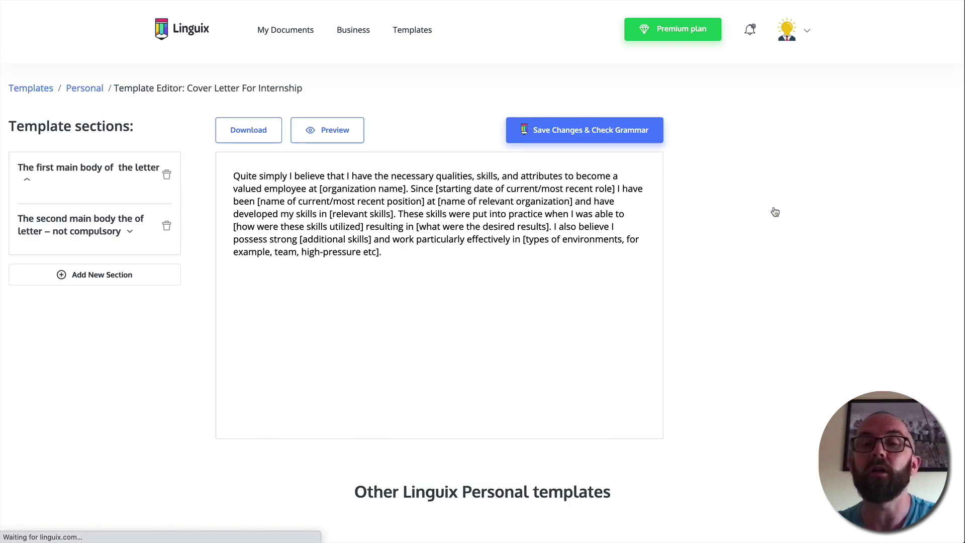
click(330, 200)
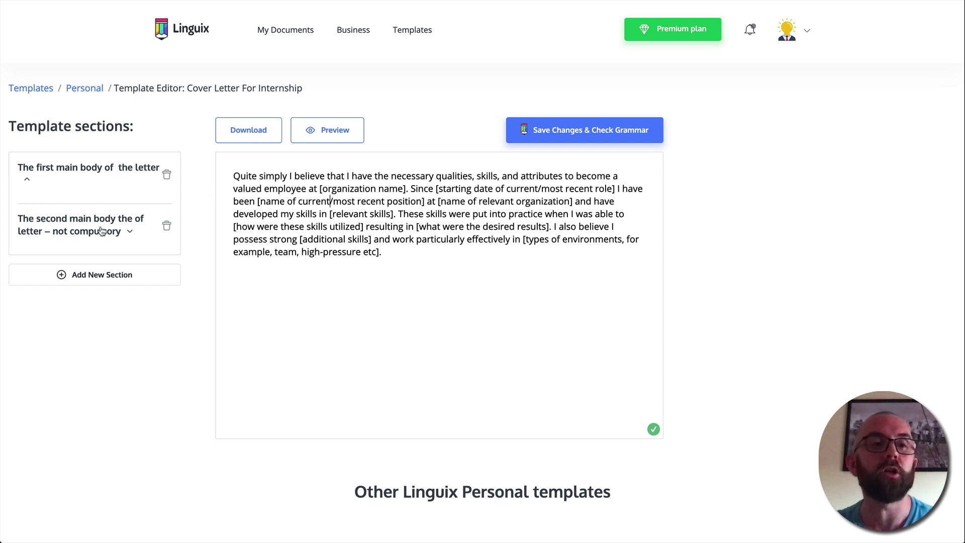
click(74, 224)
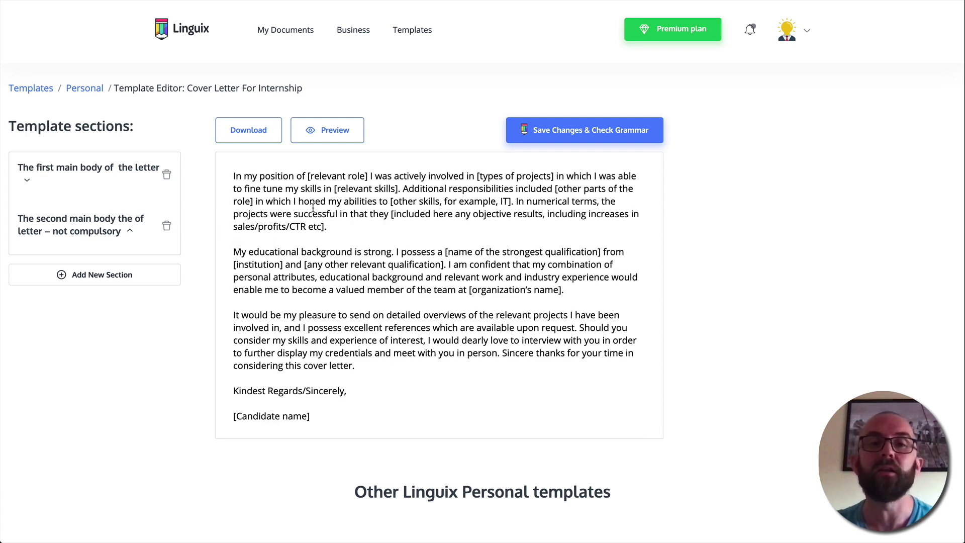
scroll(338, 315, down, 1)
scroll(338, 315, up, 1)
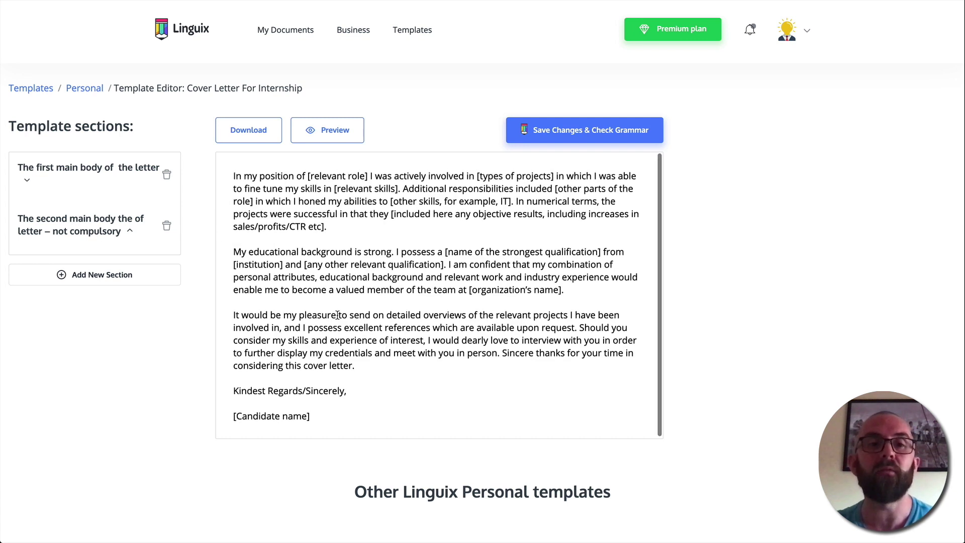
click(570, 131)
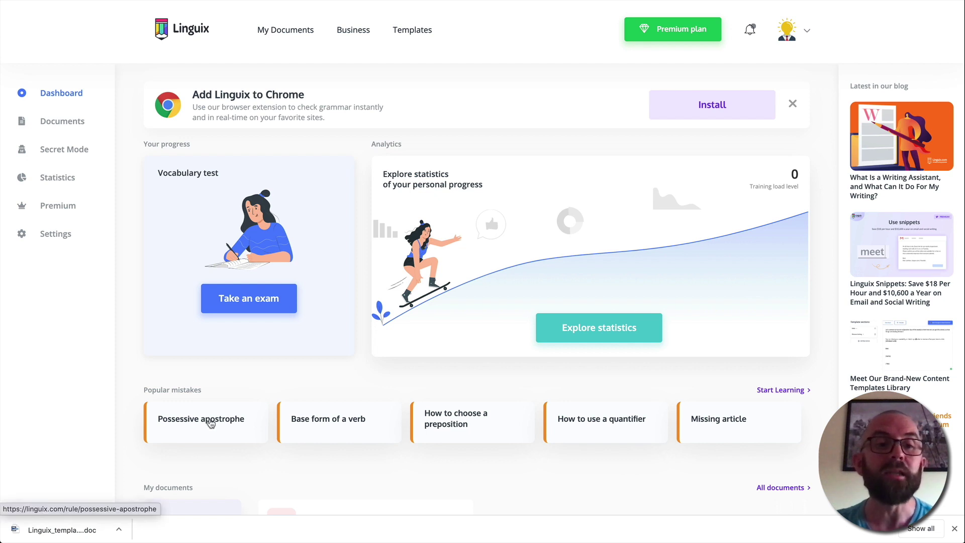
- Open the Base form of a verb grammar rule from Popular mistakes
click(343, 429)
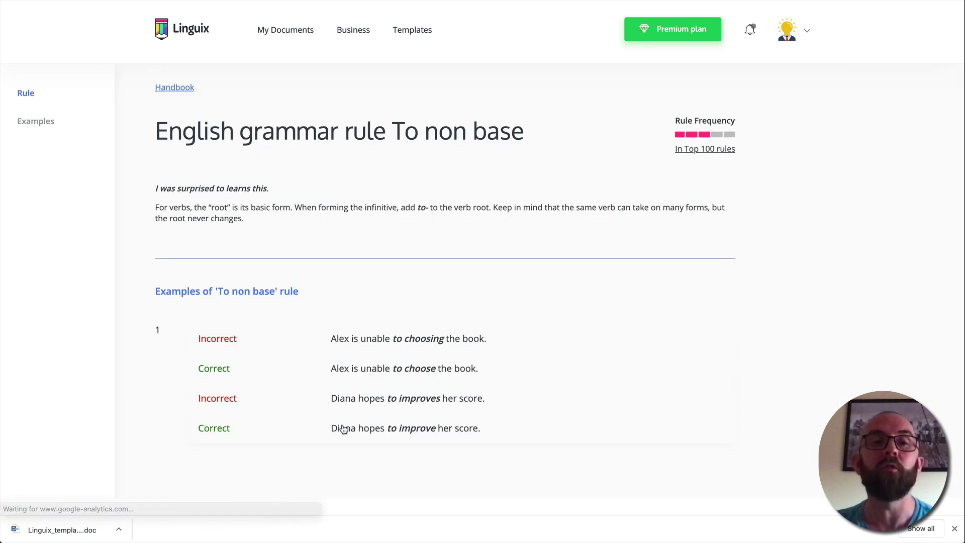